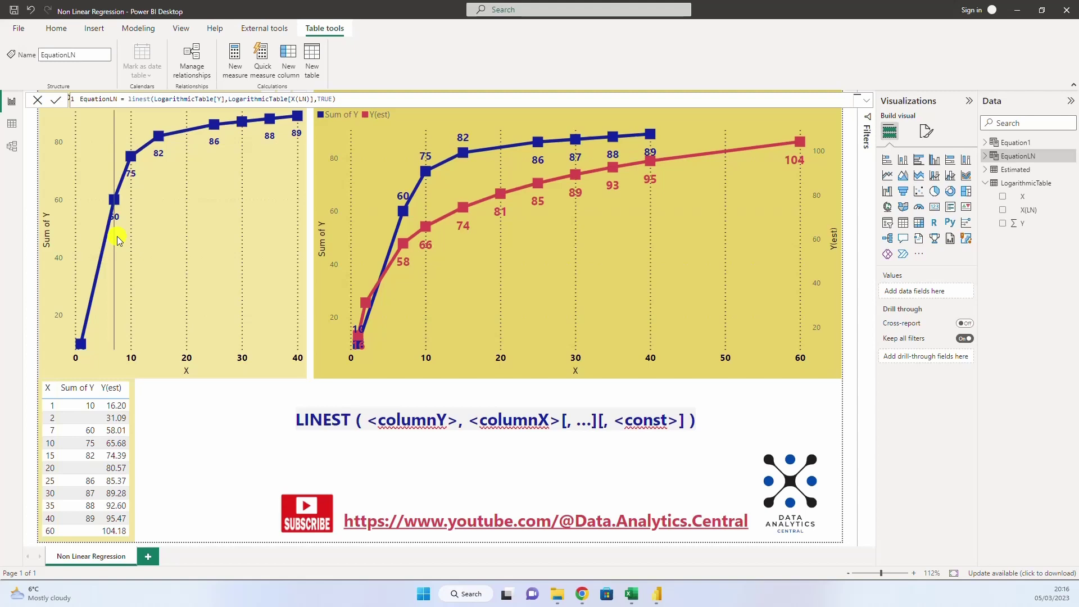
Step: Bring up the Excel workbook with the X, Y and X(LN) data and its scatter chart
{"action": "mouse_move", "coordinate": [201, 308]}
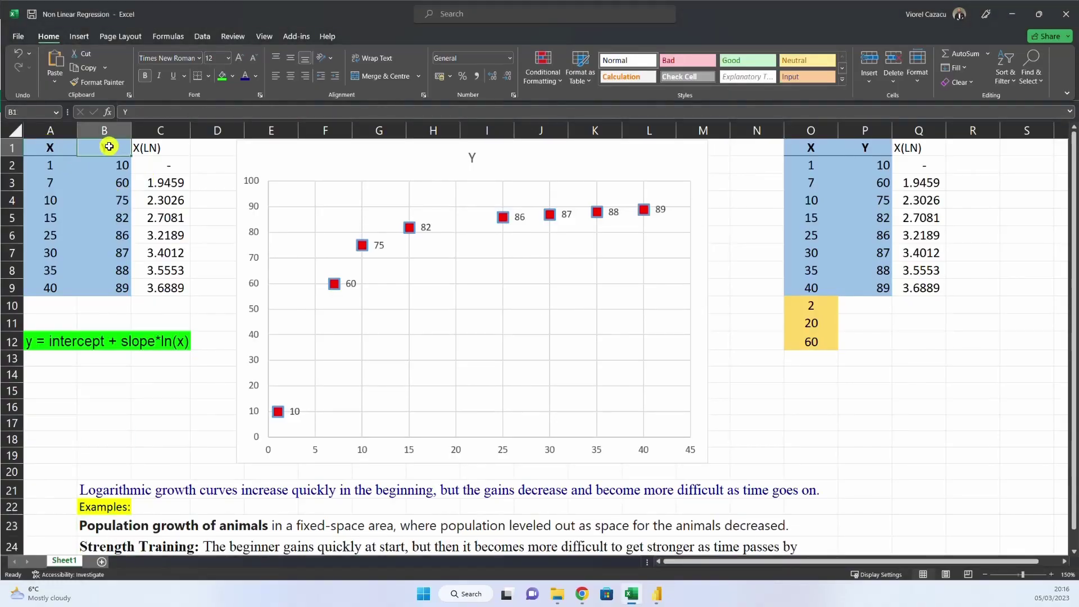
{"action": "left_click_drag", "start_coordinate": [106, 144], "coordinate": [129, 291]}
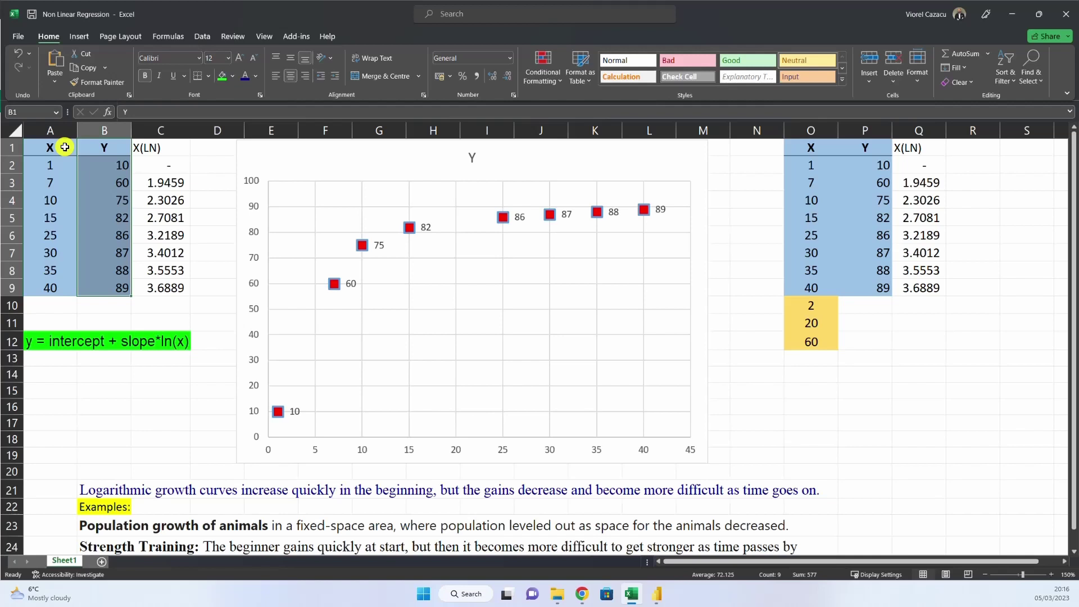
{"action": "left_click_drag", "start_coordinate": [65, 147], "coordinate": [114, 278]}
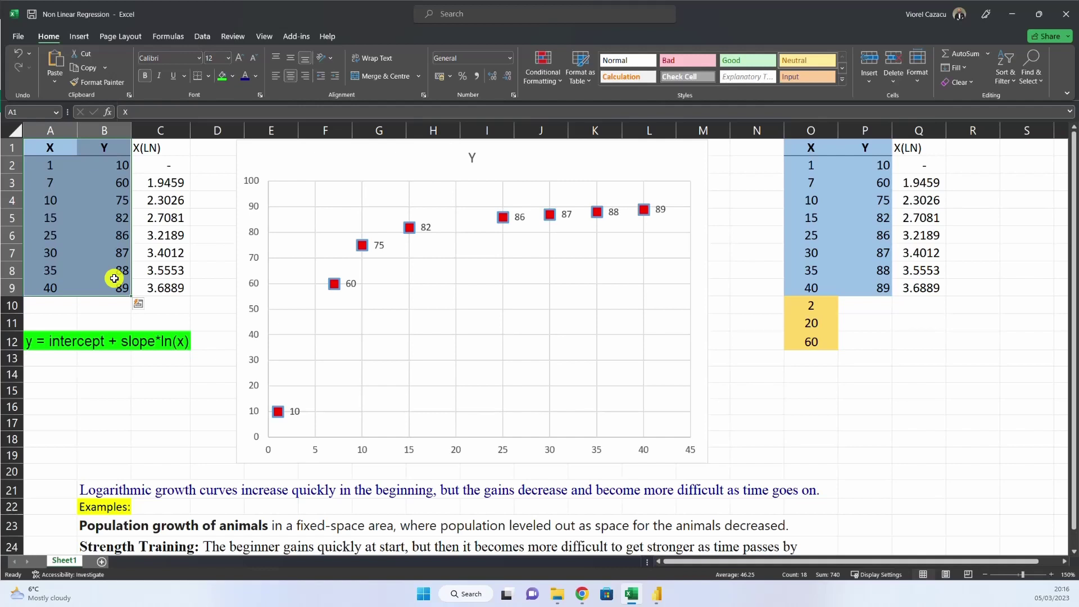
{"action": "left_click_drag", "start_coordinate": [60, 153], "coordinate": [115, 288]}
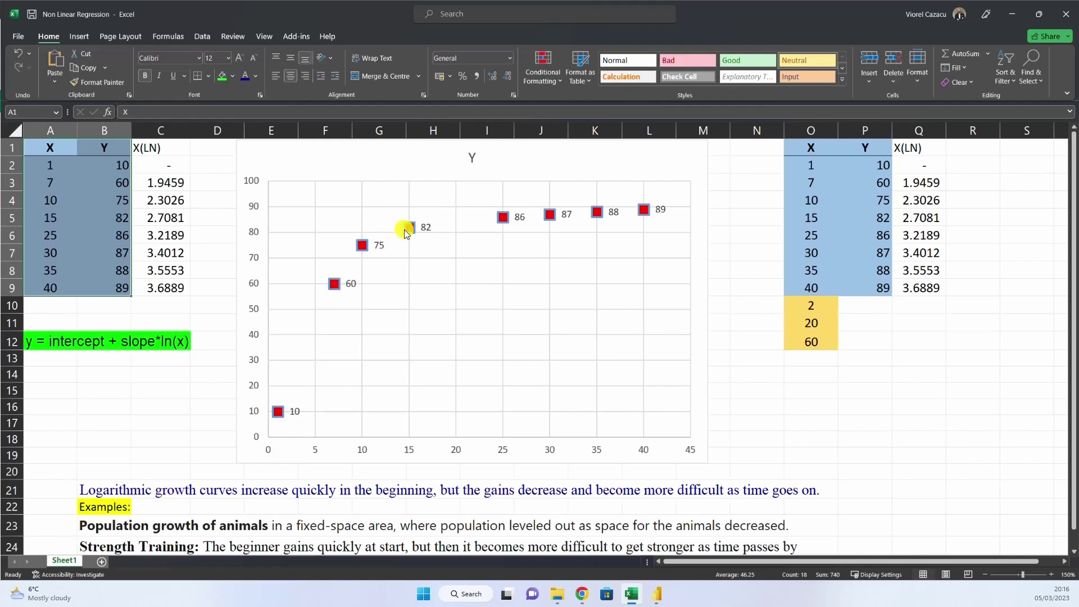
Step: Select the equation in A12:C12 and the new X values 2, 20 and 60
{"action": "mouse_move", "coordinate": [407, 234]}
{"action": "mouse_move", "coordinate": [649, 219]}
{"action": "left_click", "coordinate": [53, 344]}
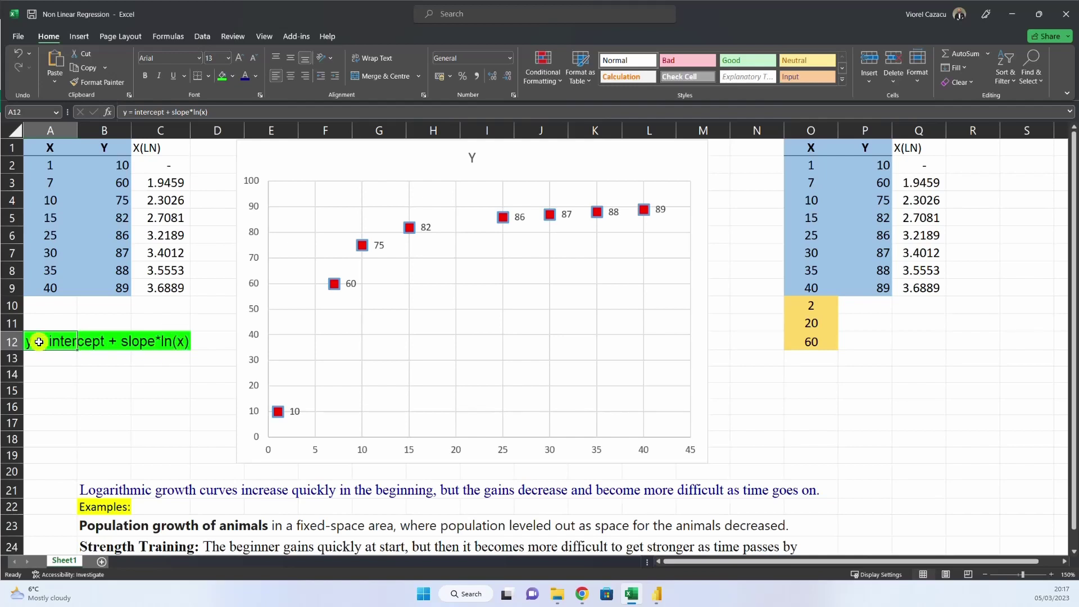
{"action": "left_click_drag", "start_coordinate": [37, 341], "coordinate": [177, 346]}
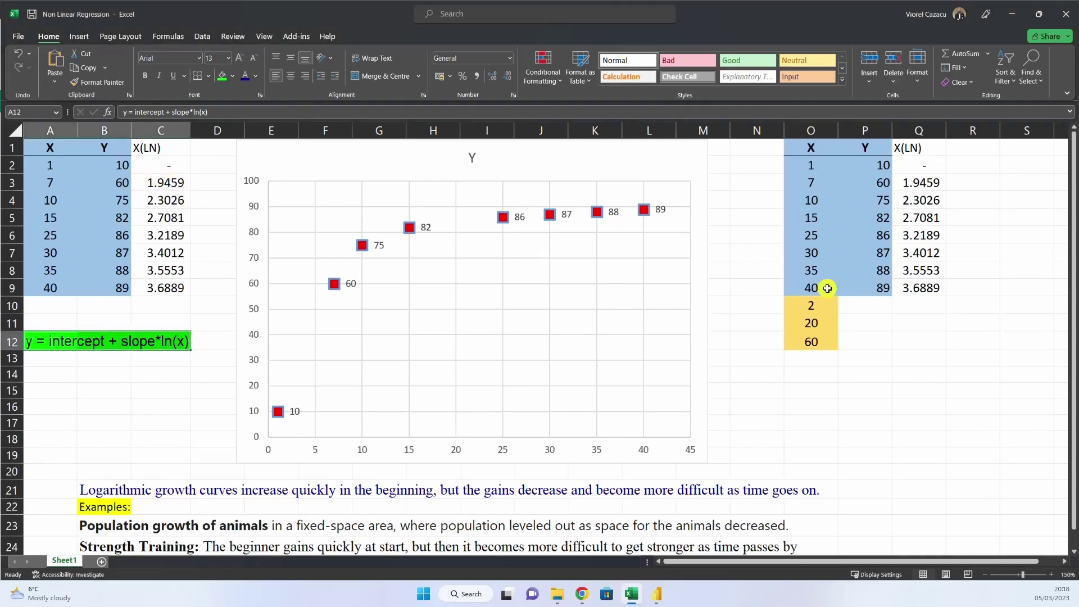
{"action": "left_click_drag", "start_coordinate": [818, 306], "coordinate": [822, 344]}
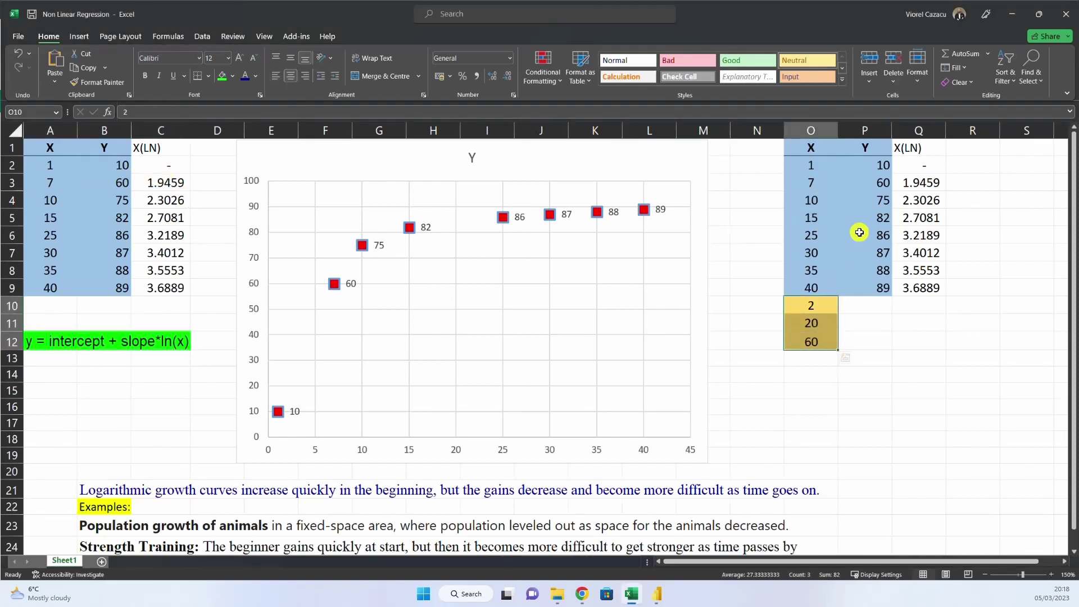
{"action": "left_click_drag", "start_coordinate": [831, 303], "coordinate": [821, 342]}
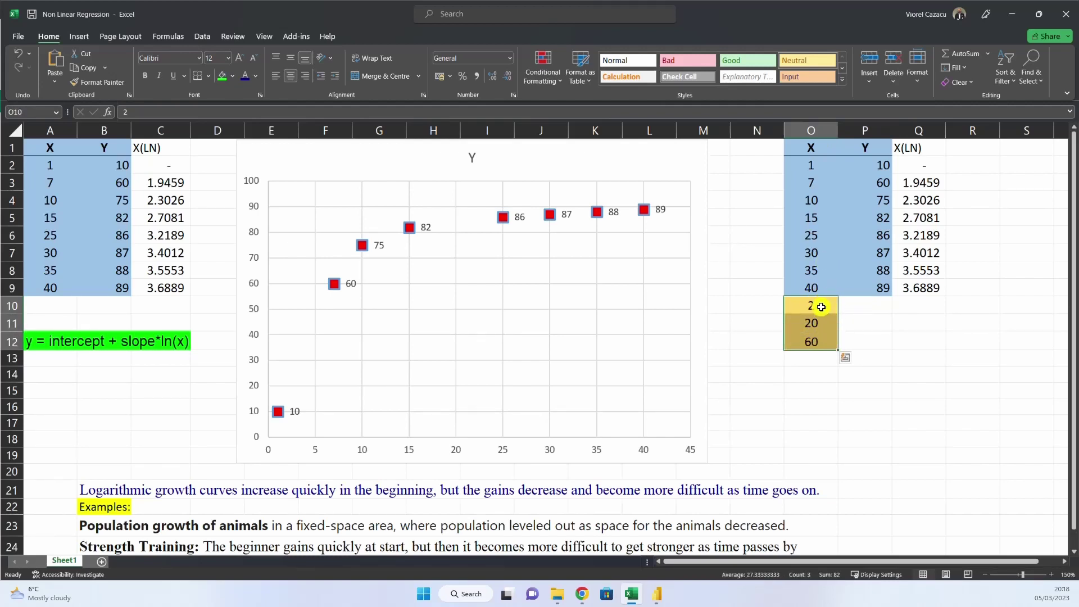
{"action": "left_click_drag", "start_coordinate": [822, 306], "coordinate": [824, 321]}
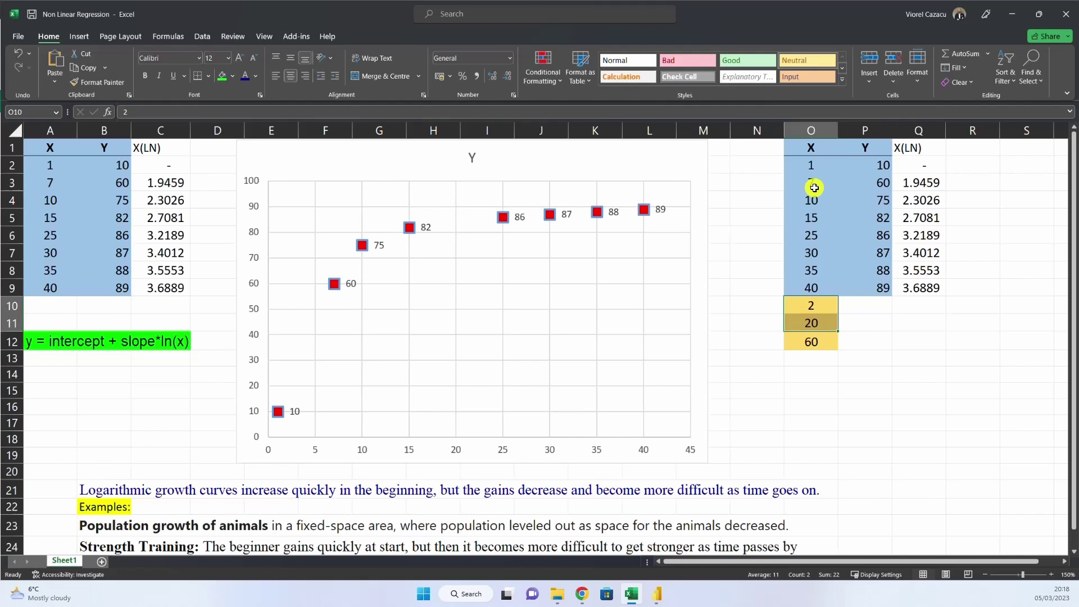
{"action": "left_click", "coordinate": [823, 340]}
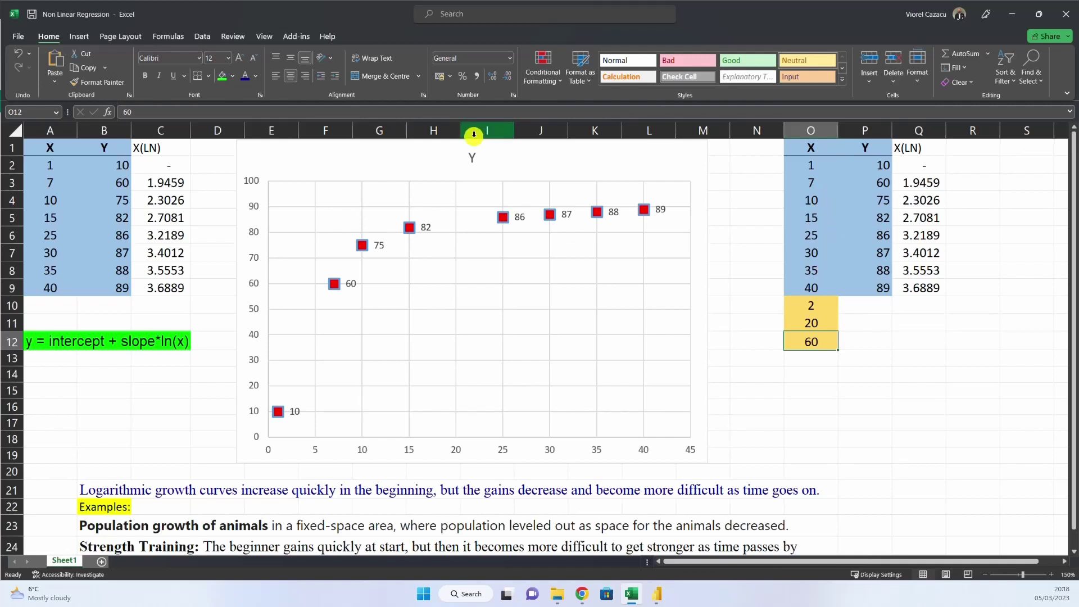
{"action": "key", "text": "alt+Tab"}
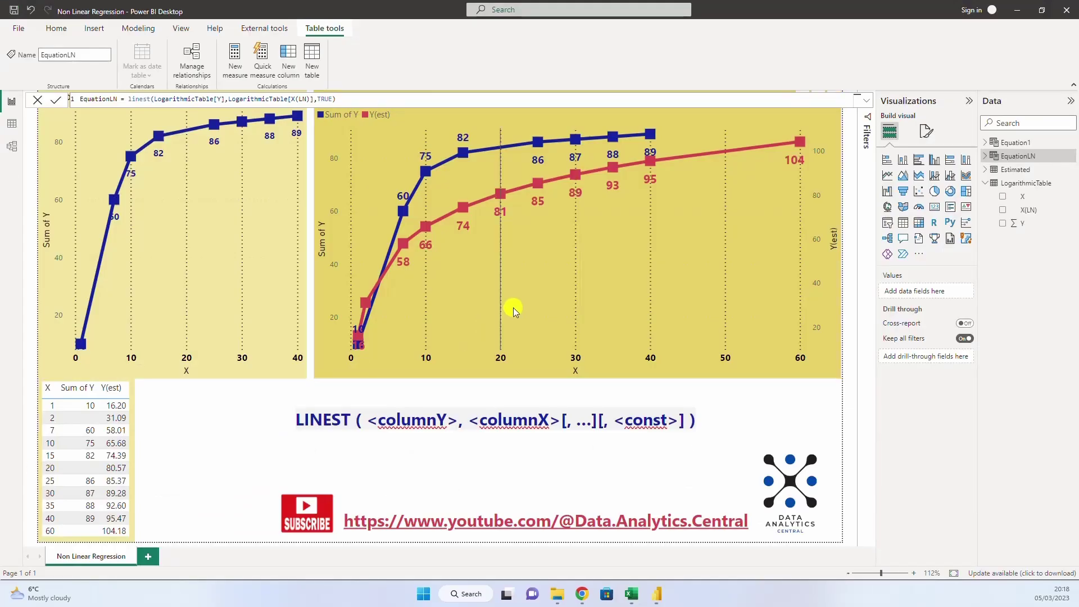
{"action": "mouse_move", "coordinate": [514, 307]}
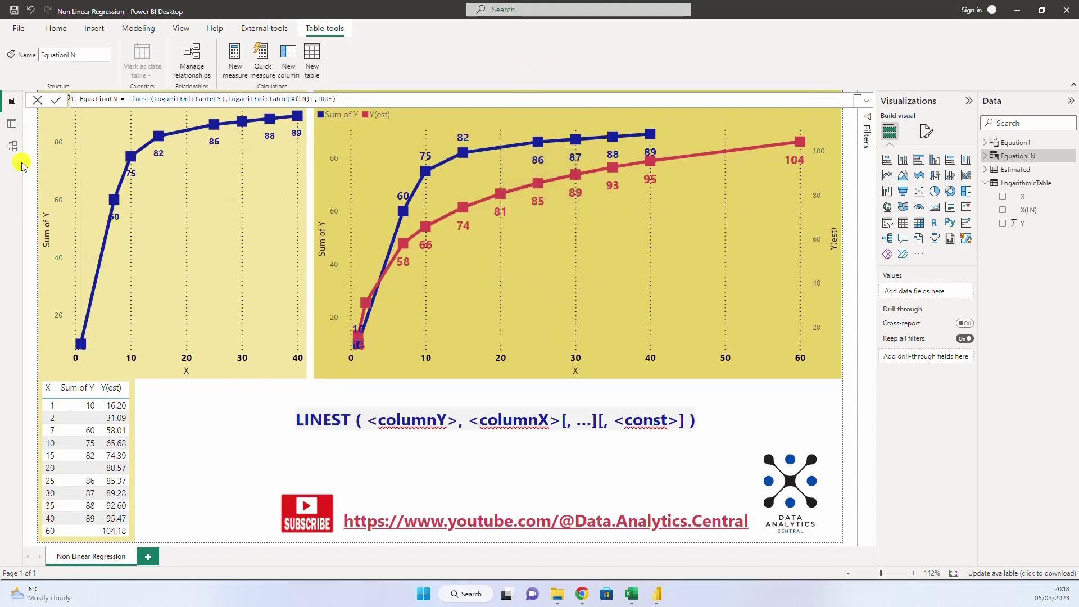
{"action": "left_click", "coordinate": [11, 124]}
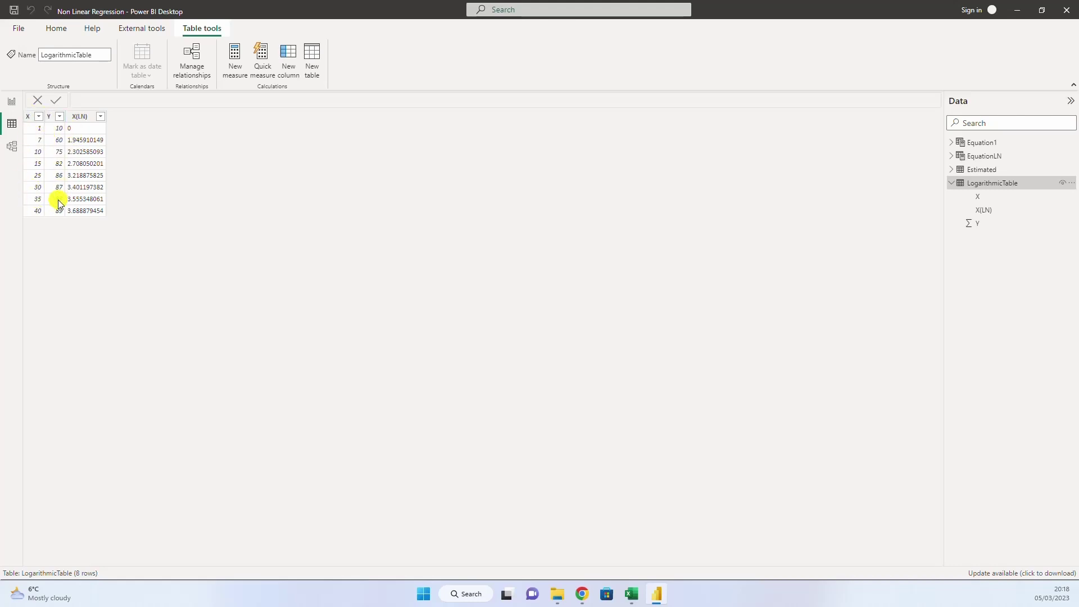
{"action": "left_click", "coordinate": [80, 116]}
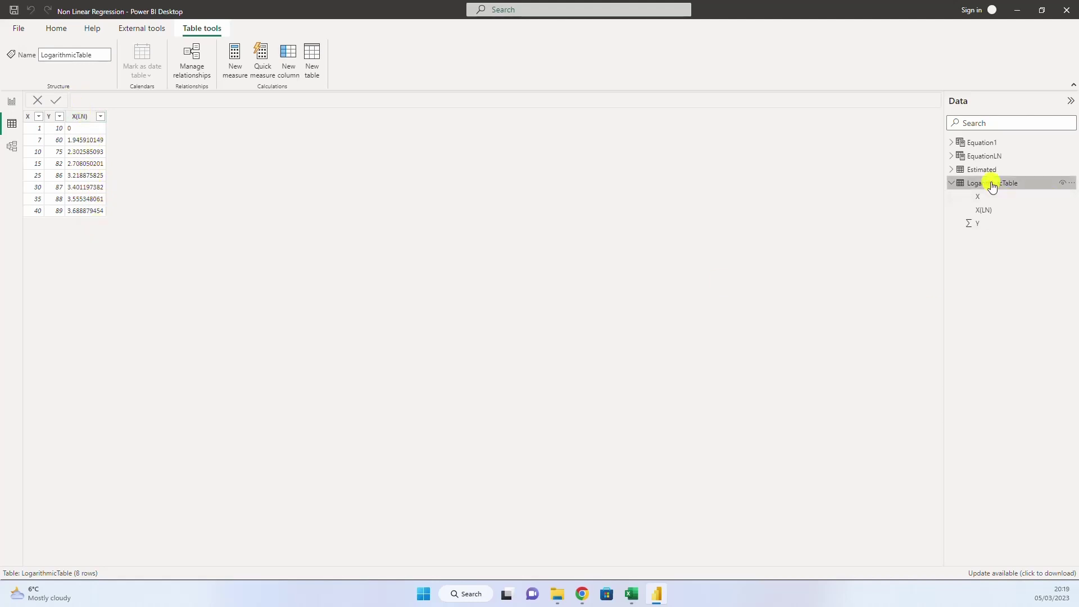
{"action": "left_click", "coordinate": [11, 101]}
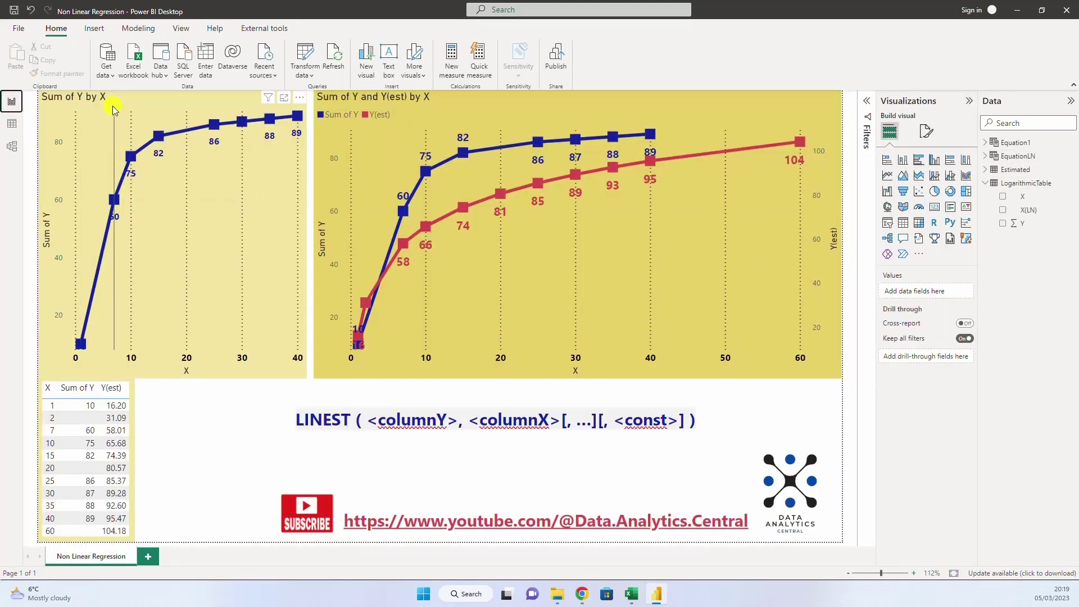
Step: Select the Sum of Y by X line chart to see X and Sum of Y in its axis wells
{"action": "left_click", "coordinate": [151, 99]}
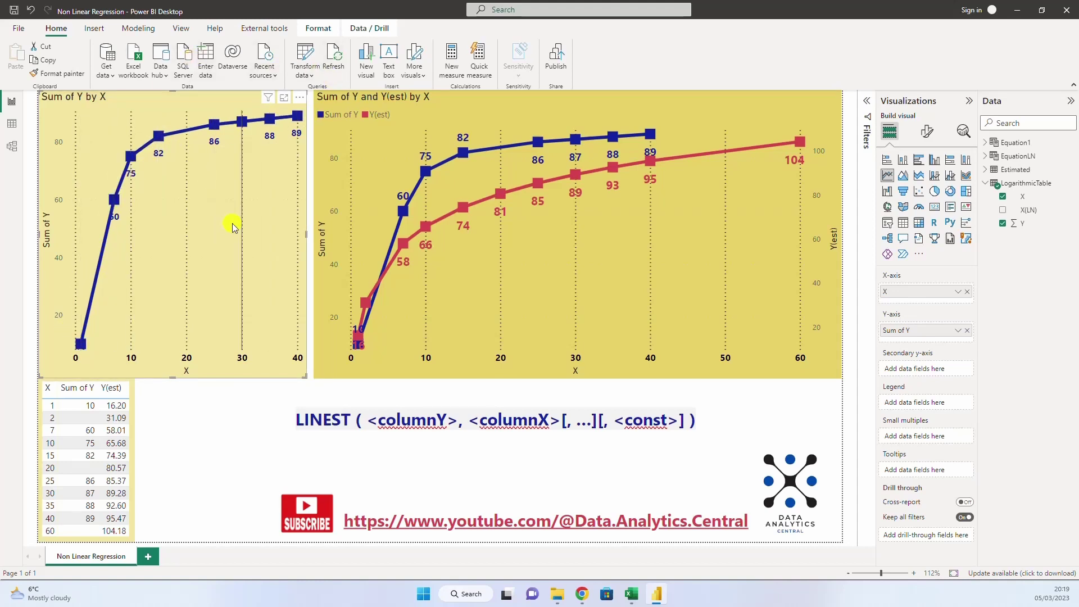
{"action": "mouse_move", "coordinate": [232, 224]}
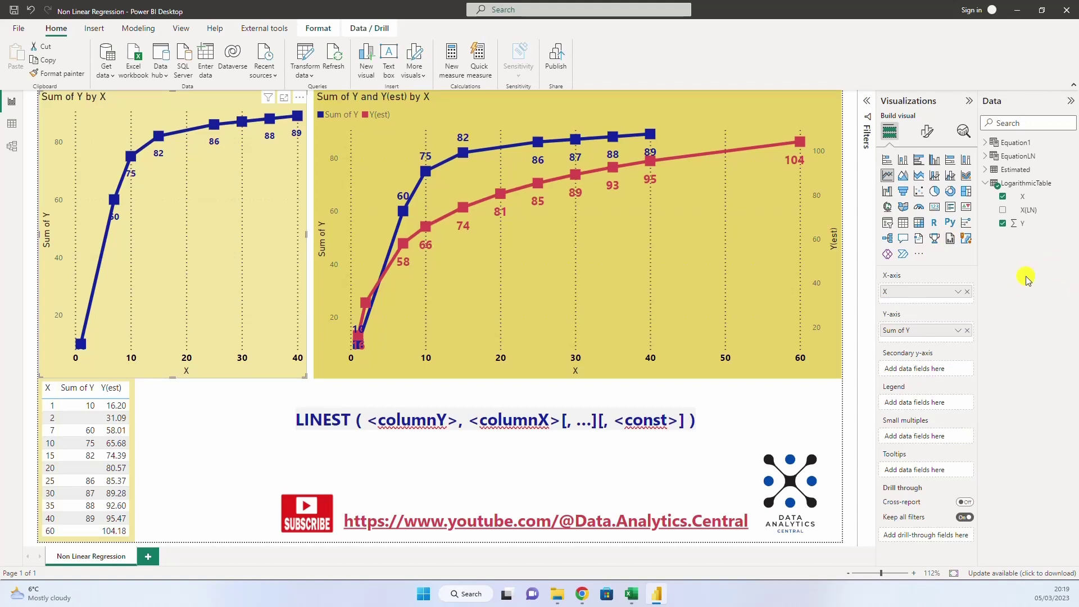
Step: Expand the Estimated table, review its 11 rows in Data view, and return to the report
{"action": "left_click", "coordinate": [1007, 173]}
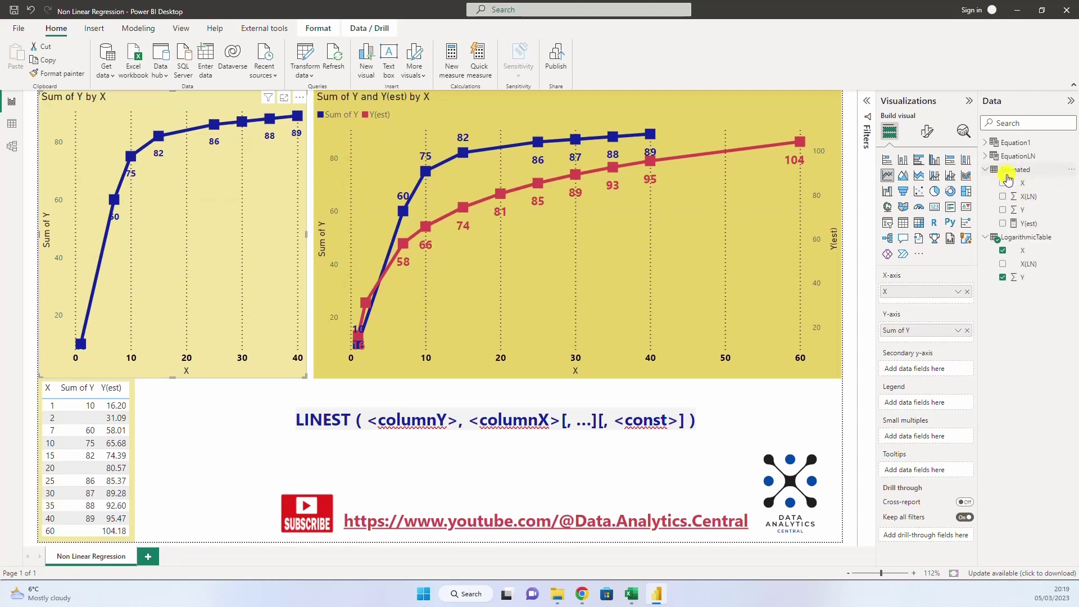
{"action": "left_click", "coordinate": [1011, 169]}
{"action": "left_click", "coordinate": [12, 124]}
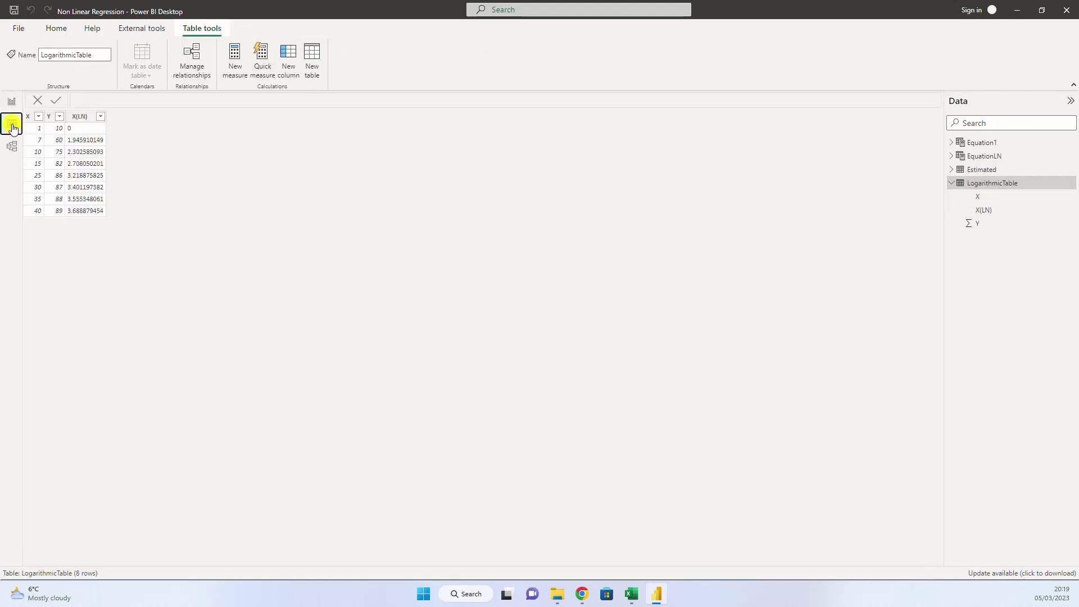
{"action": "left_click", "coordinate": [979, 170]}
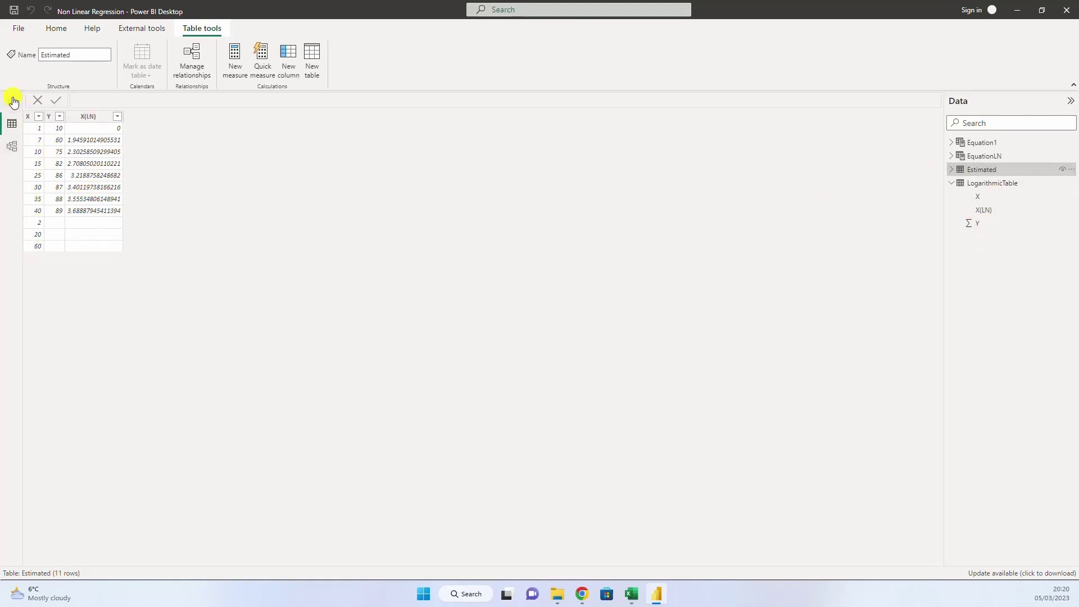
{"action": "left_click", "coordinate": [12, 101]}
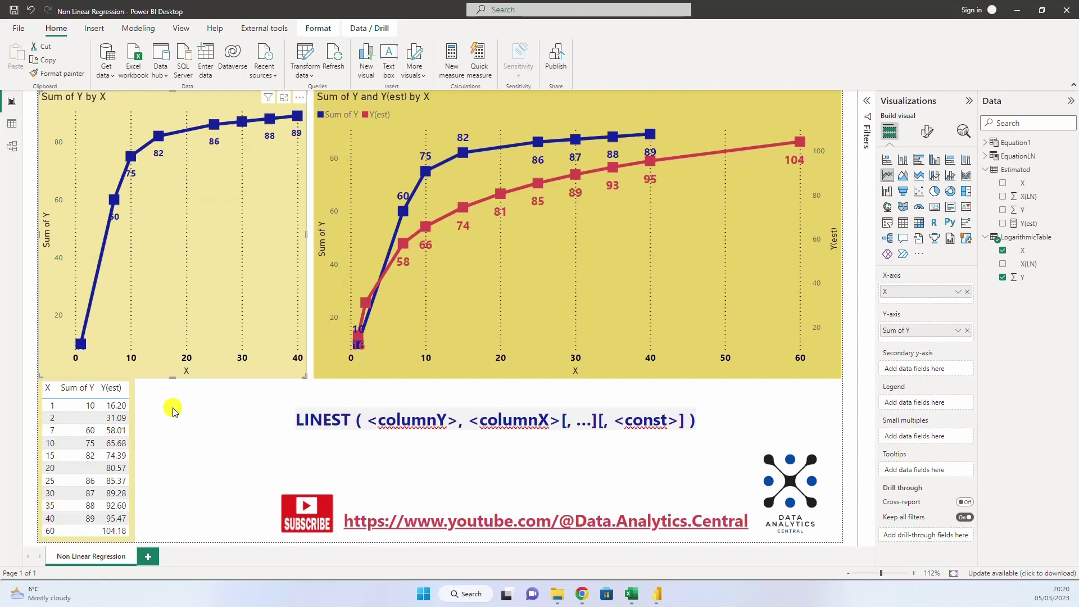
Step: Inspect the Equation1 table's LINEST formula and results in Data view
{"action": "left_click", "coordinate": [1017, 142]}
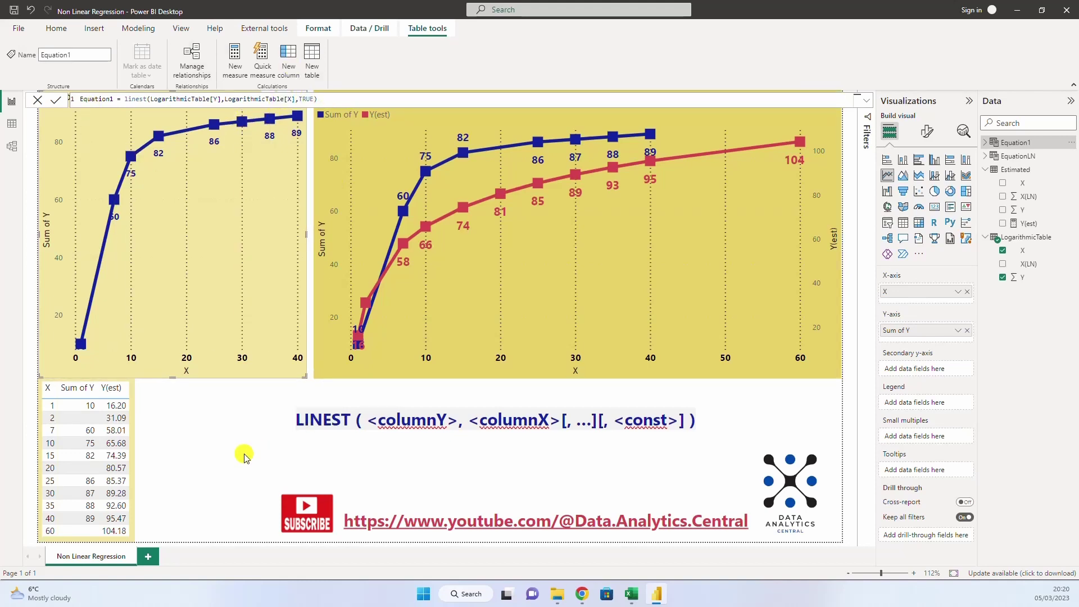
{"action": "left_click", "coordinate": [12, 121]}
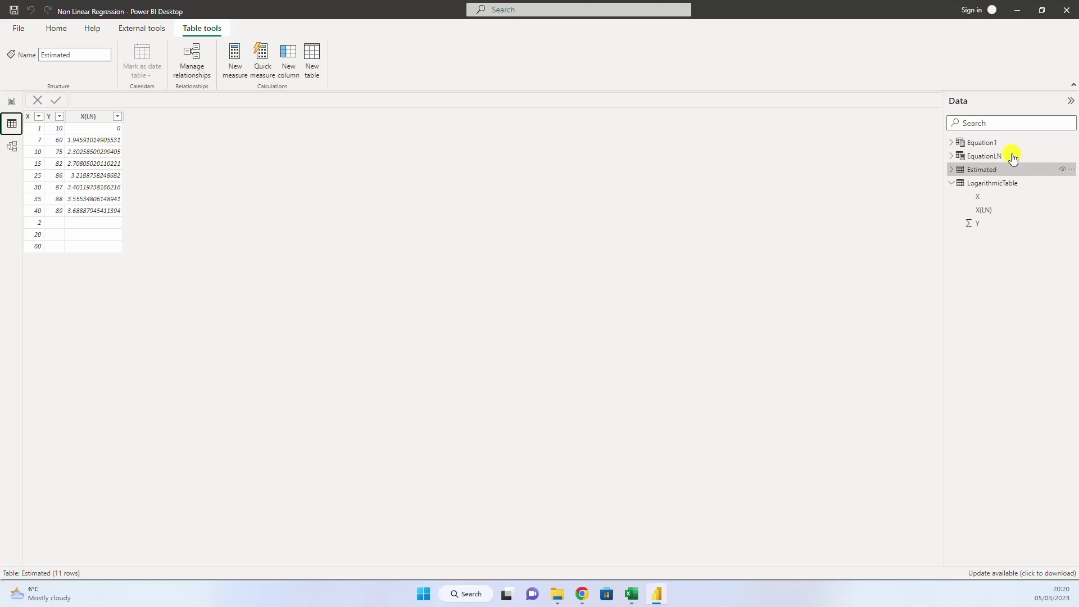
{"action": "left_click", "coordinate": [983, 143]}
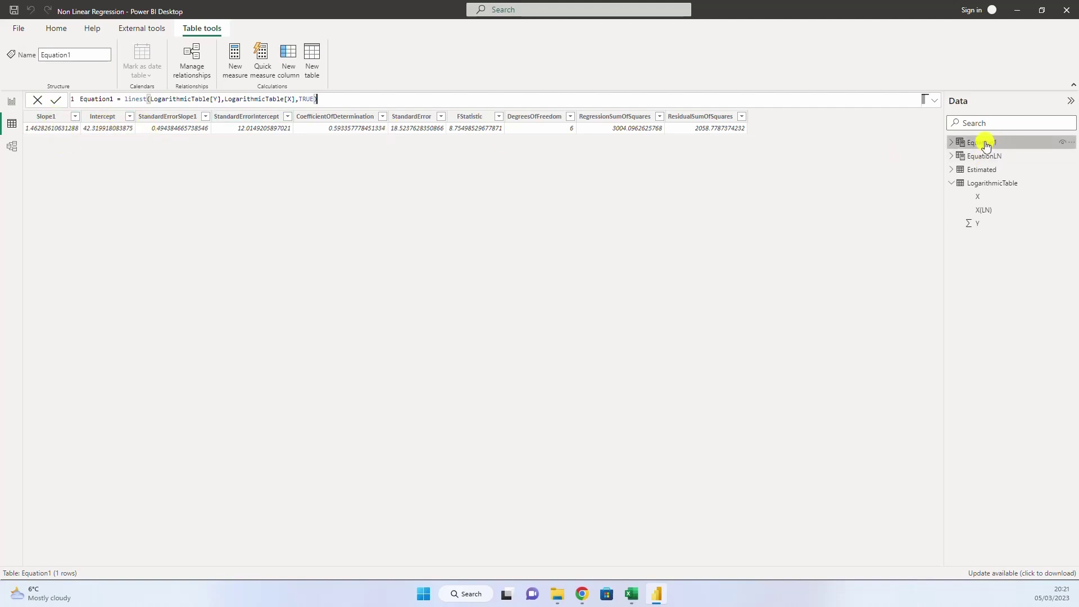
{"action": "mouse_move", "coordinate": [988, 143]}
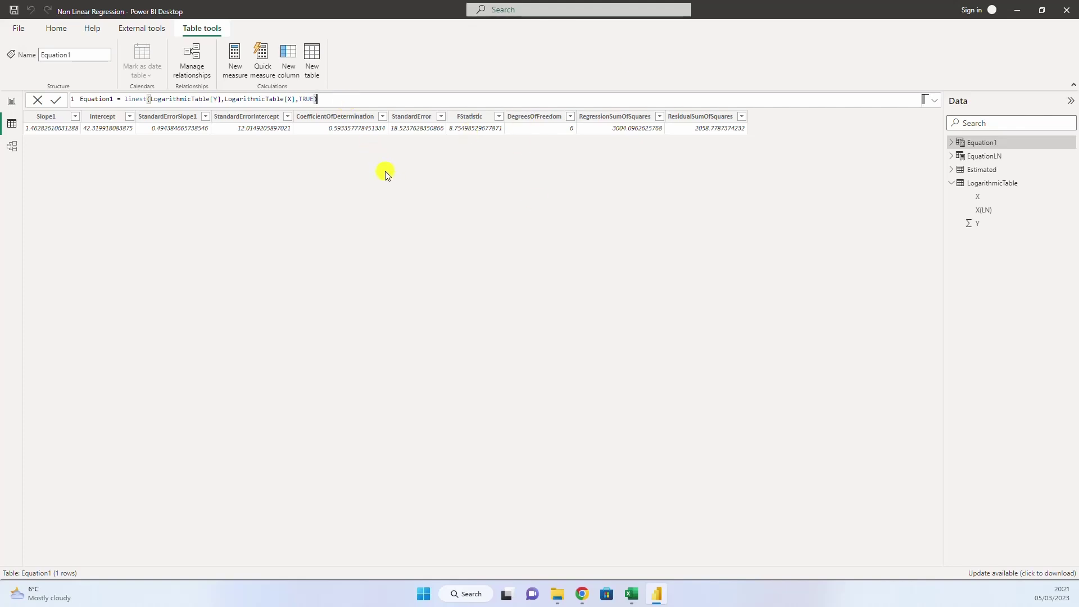
Step: Review the rows of the Estimated and LogarithmicTable tables in Data view
{"action": "left_click", "coordinate": [35, 131]}
{"action": "left_click", "coordinate": [11, 124]}
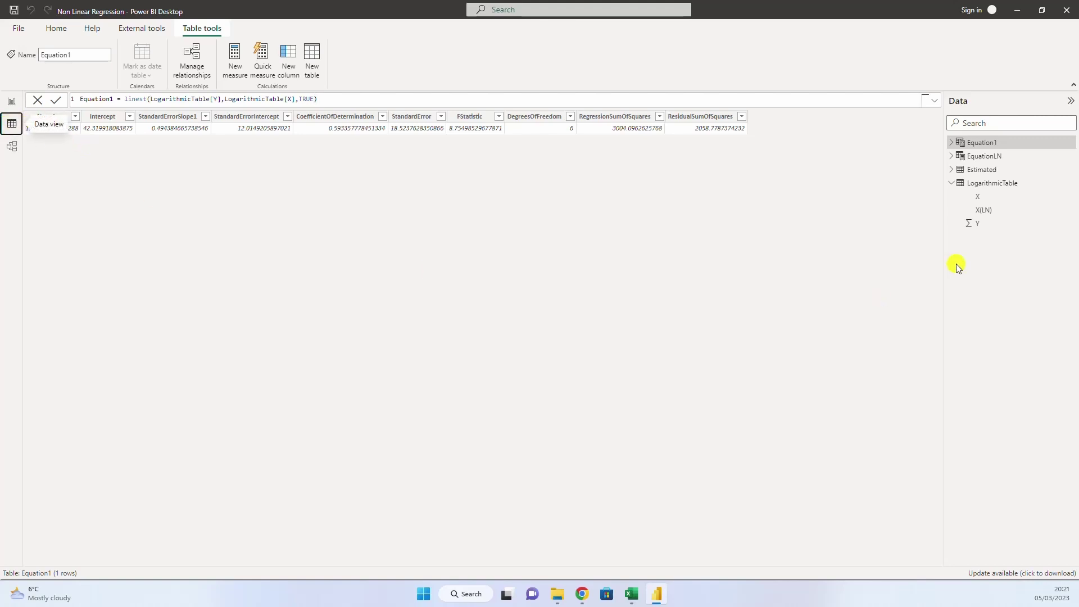
{"action": "left_click", "coordinate": [983, 171]}
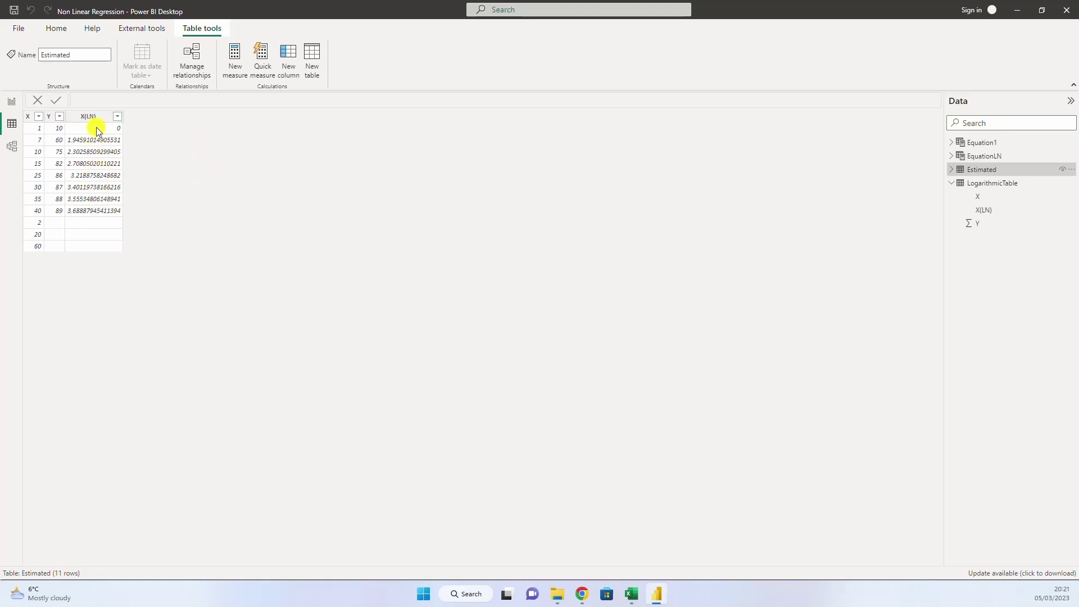
{"action": "left_click", "coordinate": [991, 183]}
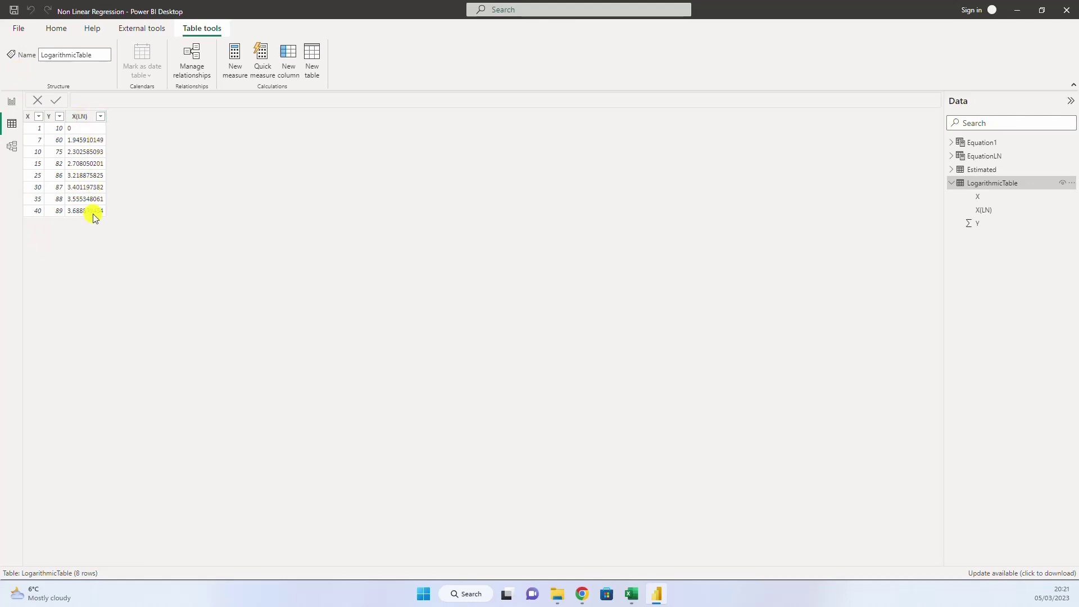
{"action": "left_click", "coordinate": [12, 102]}
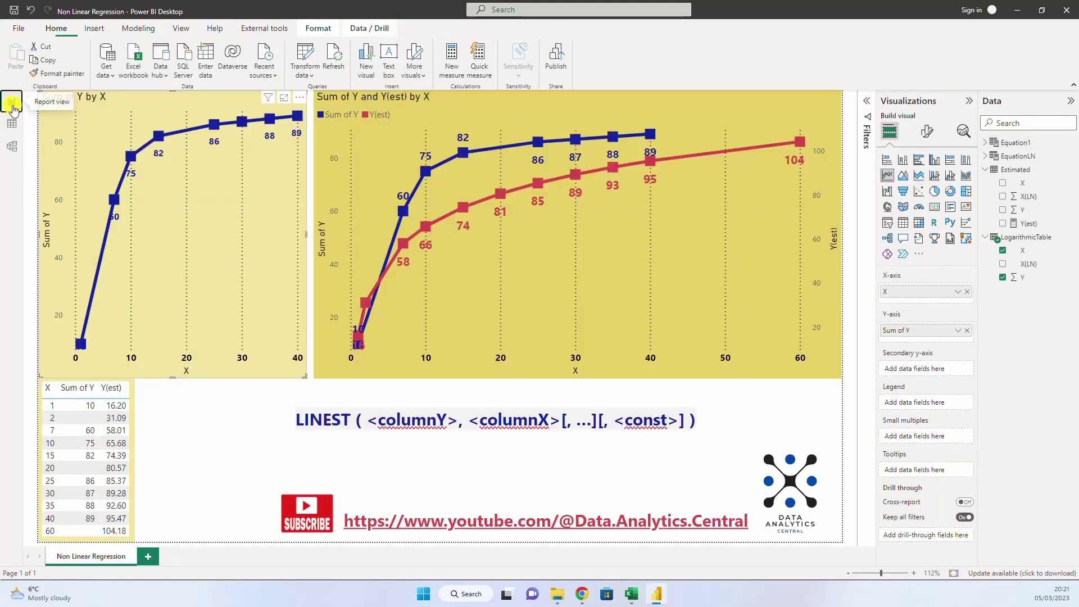
{"action": "left_click", "coordinate": [1017, 156]}
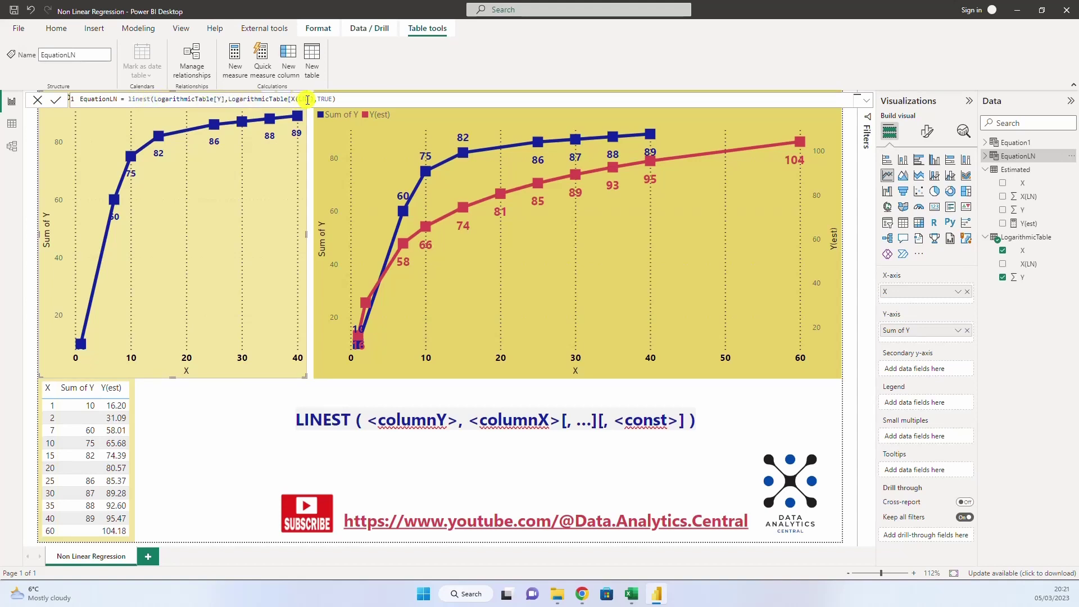
{"action": "left_click_drag", "start_coordinate": [311, 99], "coordinate": [232, 100]}
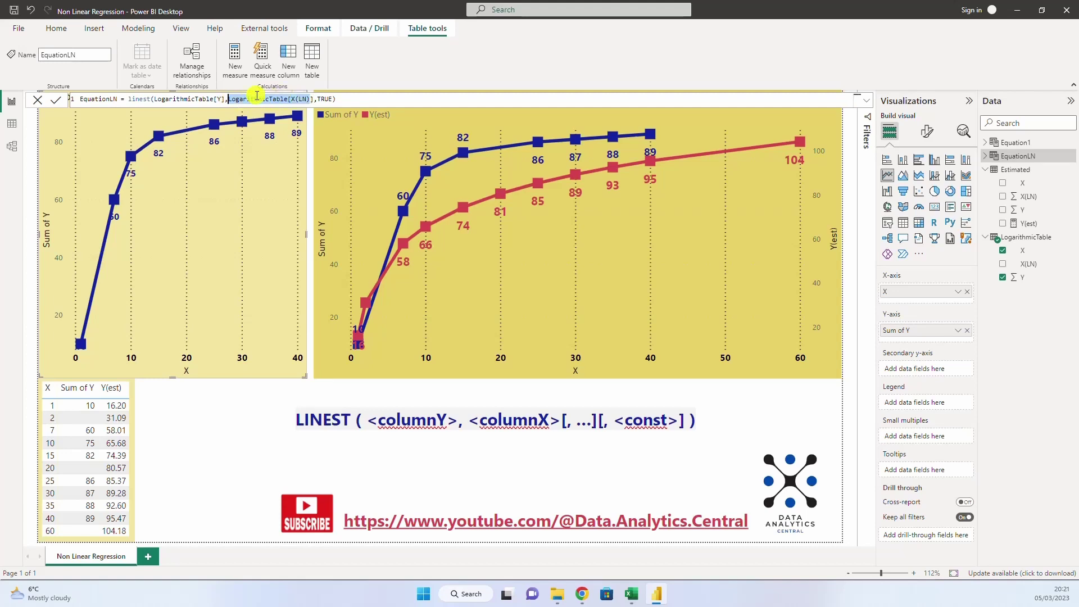
{"action": "left_click", "coordinate": [12, 123]}
{"action": "left_click", "coordinate": [995, 159]}
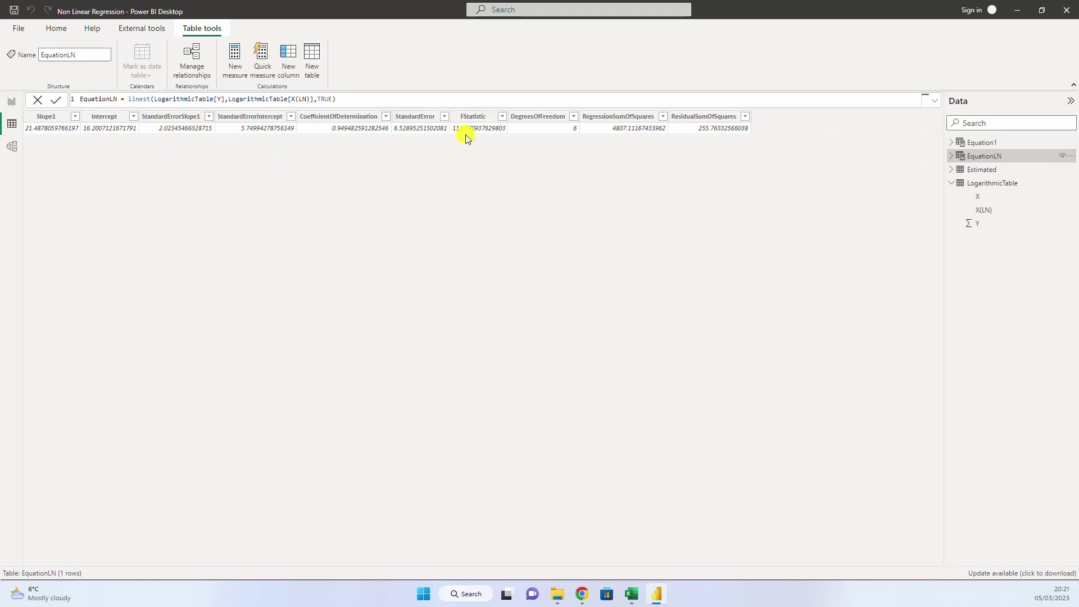
{"action": "left_click", "coordinate": [391, 97]}
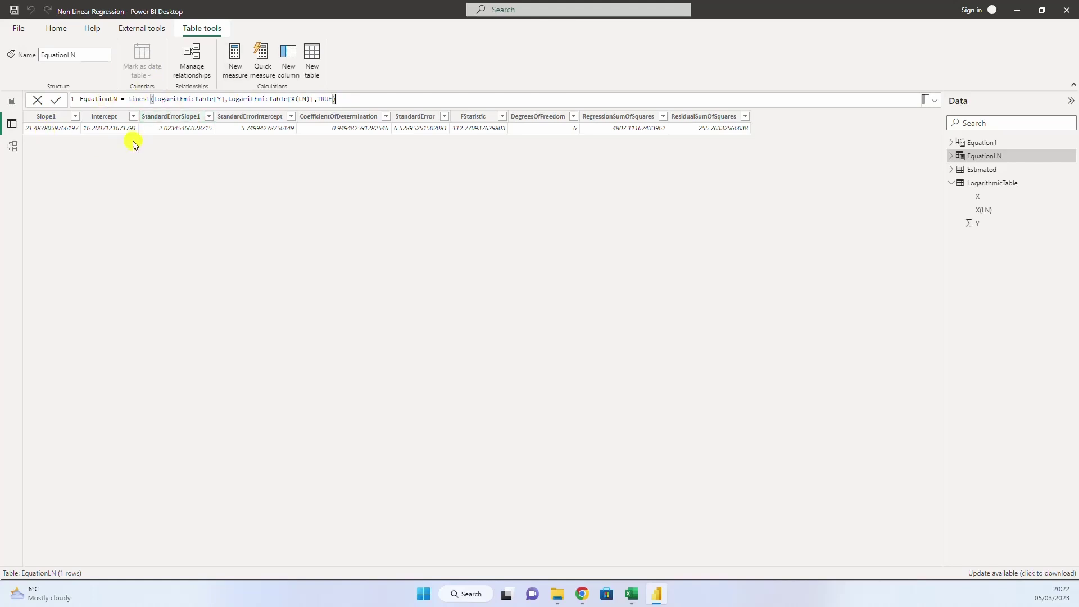
{"action": "left_click", "coordinate": [12, 102]}
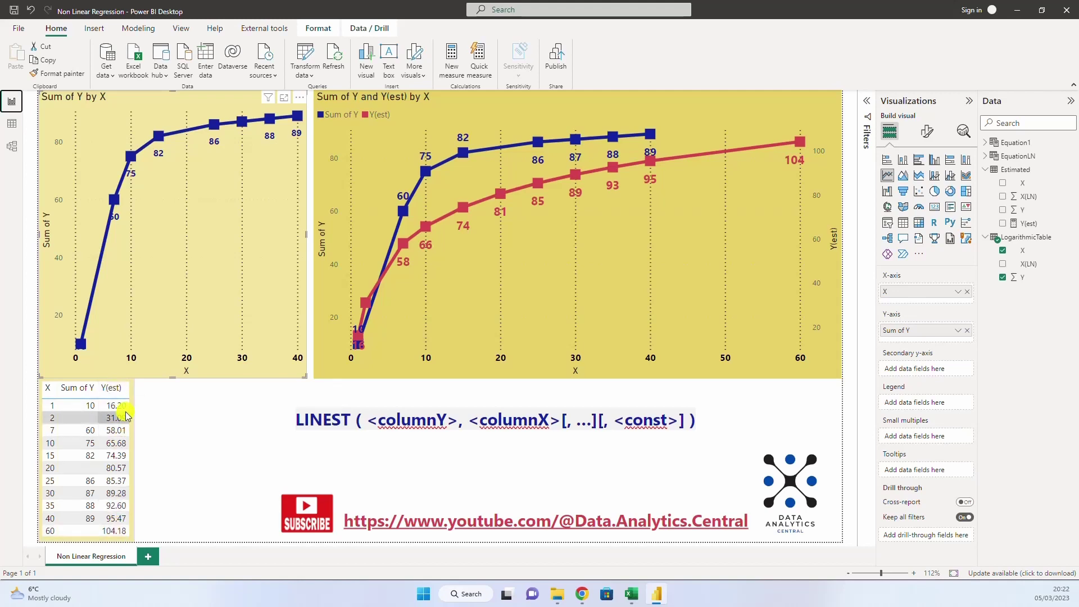
Step: Show the Y(est) measure formula and select Excel's equation y = intercept + slope*ln(x) in A12:C12
{"action": "left_click", "coordinate": [1028, 223]}
{"action": "key", "text": "alt+Tab"}
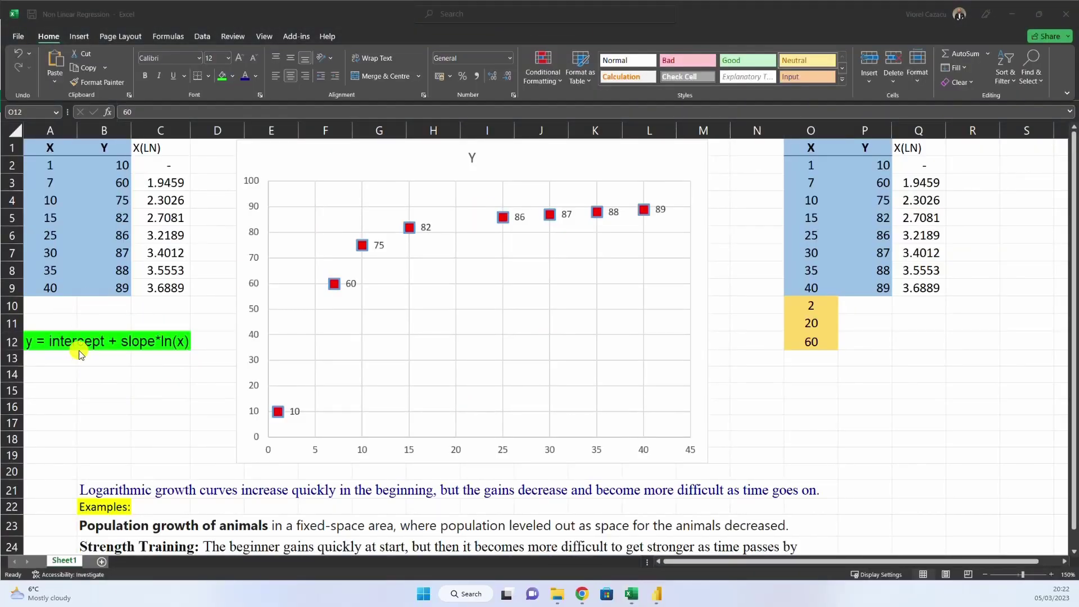
{"action": "left_click_drag", "start_coordinate": [34, 343], "coordinate": [175, 344]}
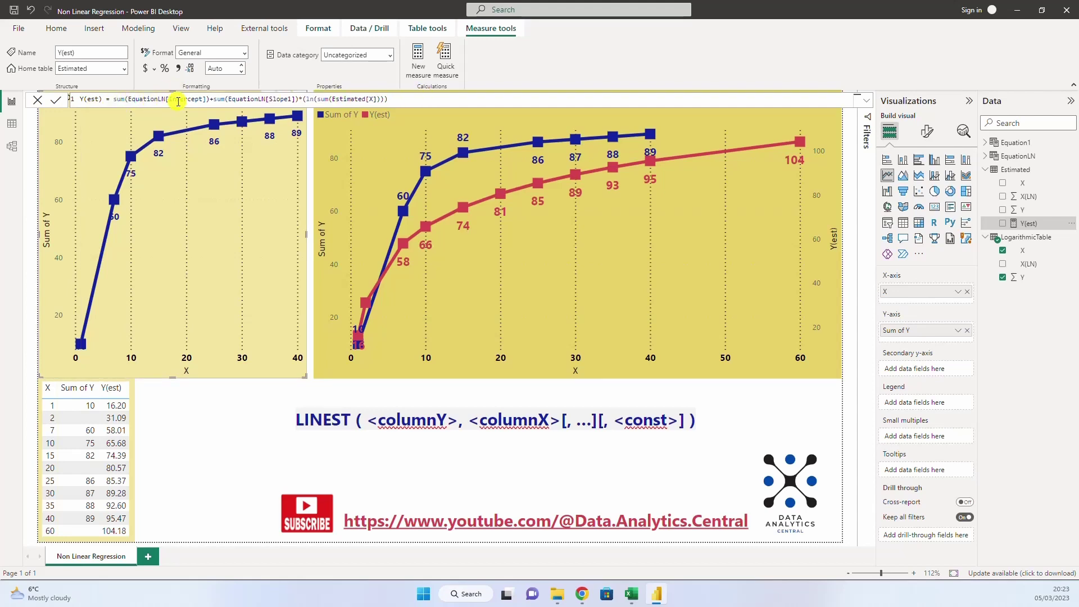
{"action": "left_click", "coordinate": [207, 99]}
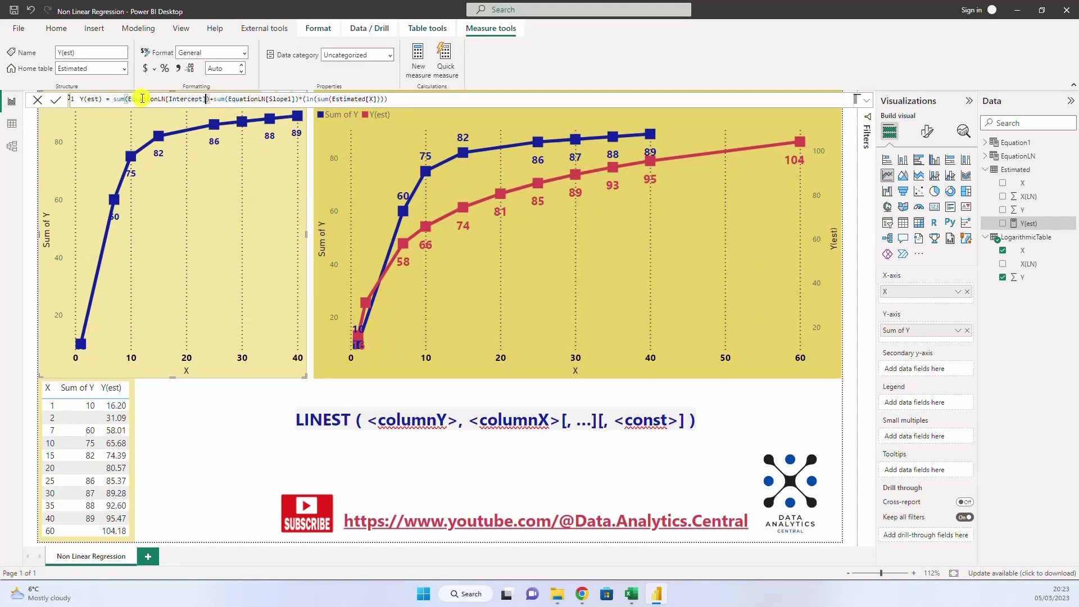
{"action": "double_click", "coordinate": [121, 100]}
{"action": "left_click", "coordinate": [199, 100]}
{"action": "double_click", "coordinate": [114, 98]}
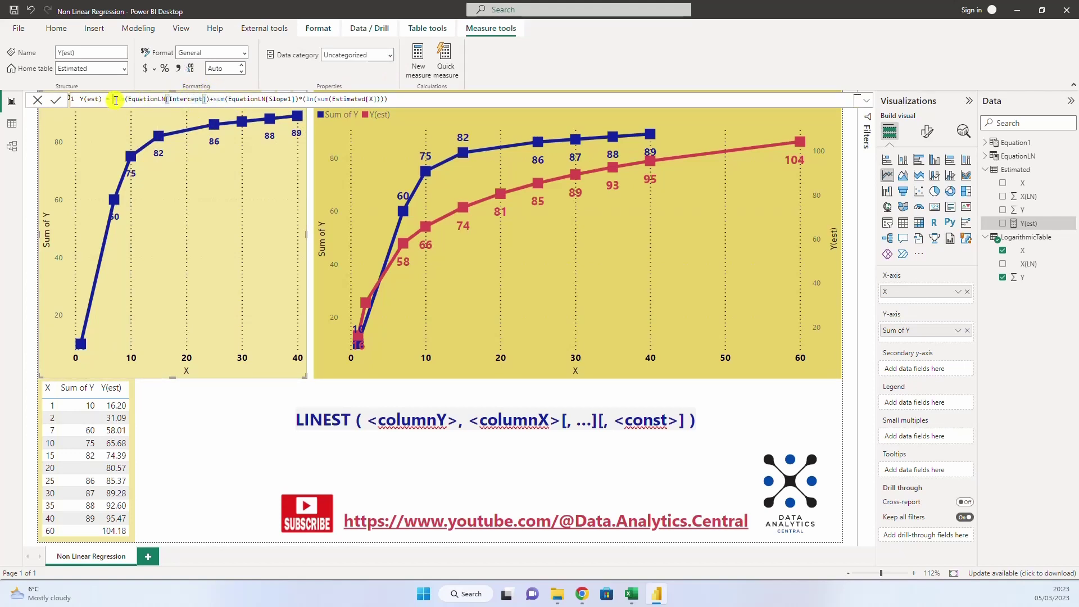
{"action": "left_click", "coordinate": [136, 107]}
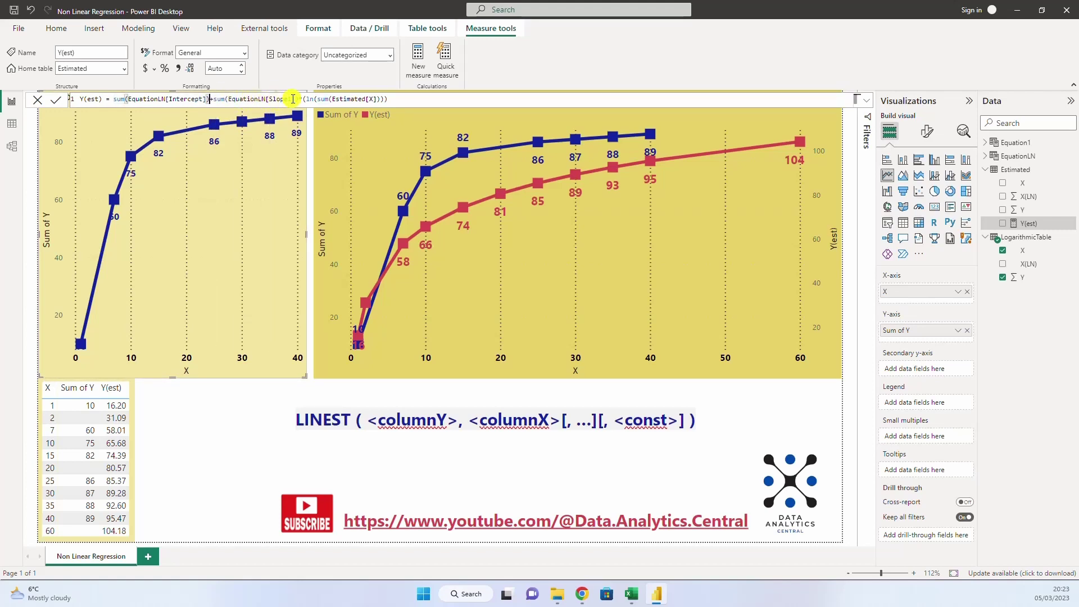
{"action": "left_click", "coordinate": [414, 99]}
{"action": "left_click", "coordinate": [330, 98]}
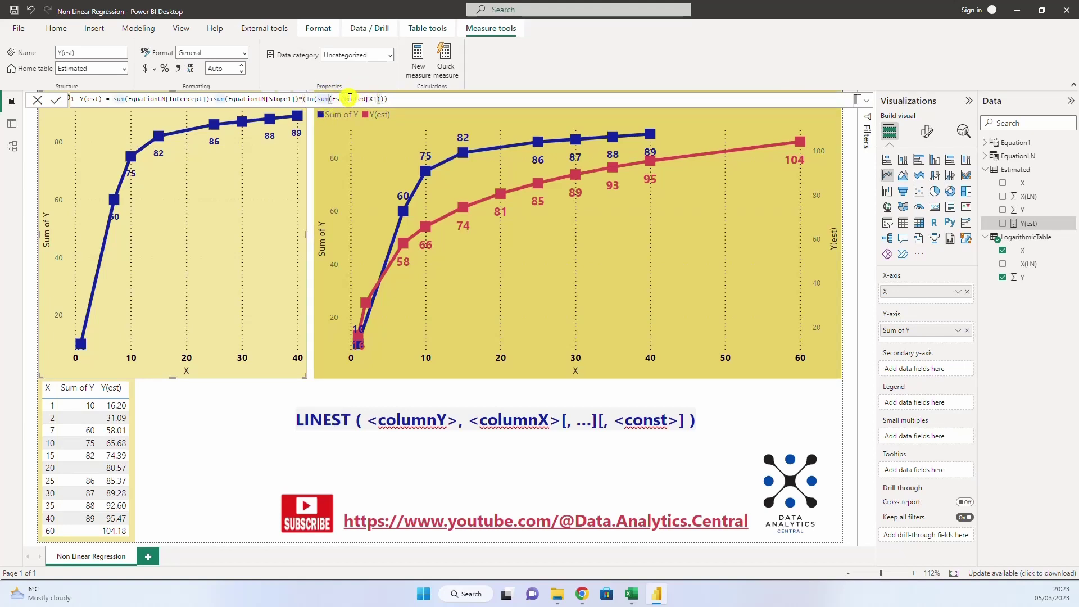
{"action": "left_click", "coordinate": [395, 103]}
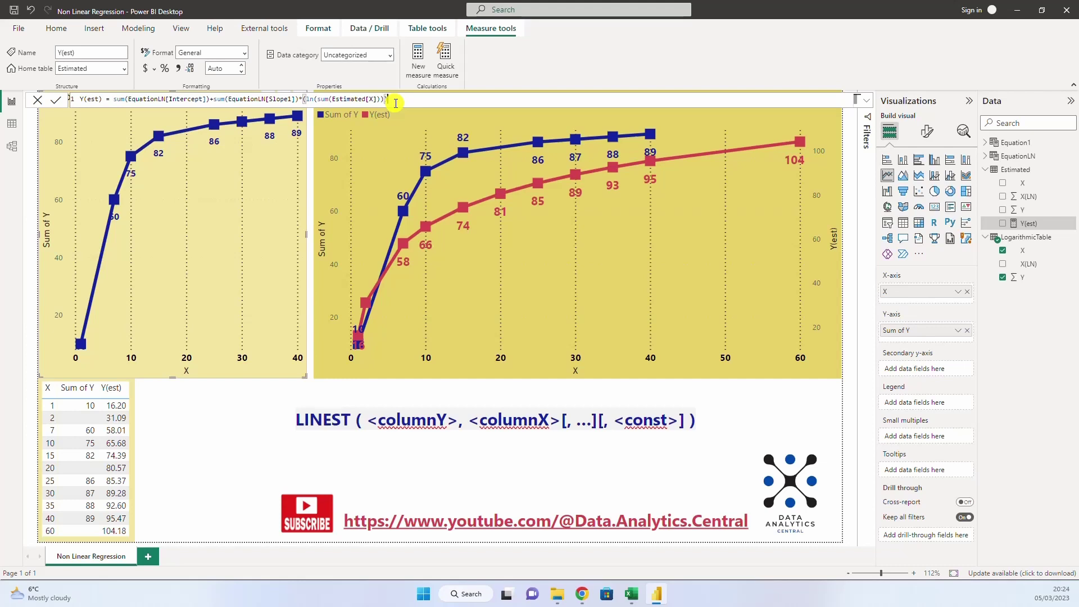
Step: Delete the equation text from Excel's row 12, then return to Power BI Desktop
{"action": "left_click", "coordinate": [631, 593]}
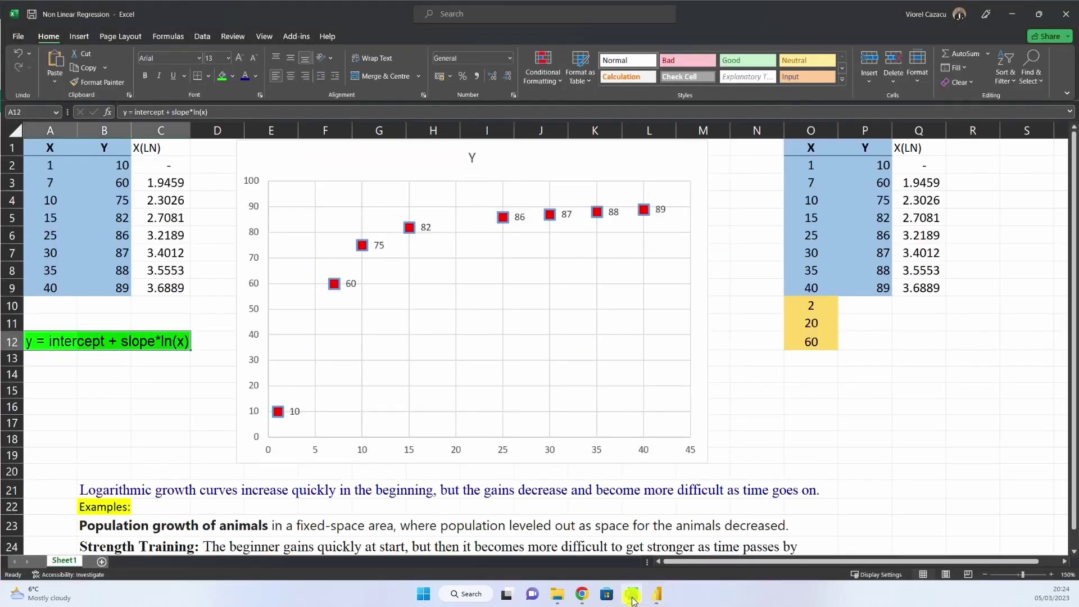
{"action": "left_click", "coordinate": [149, 342]}
{"action": "key", "text": "Delete"}
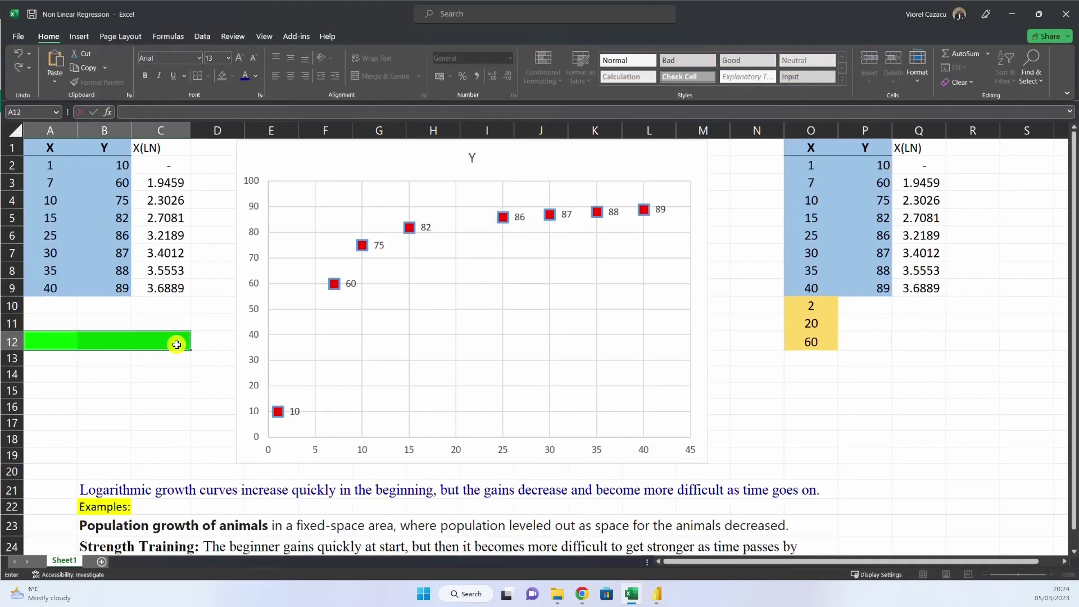
{"action": "left_click", "coordinate": [193, 356]}
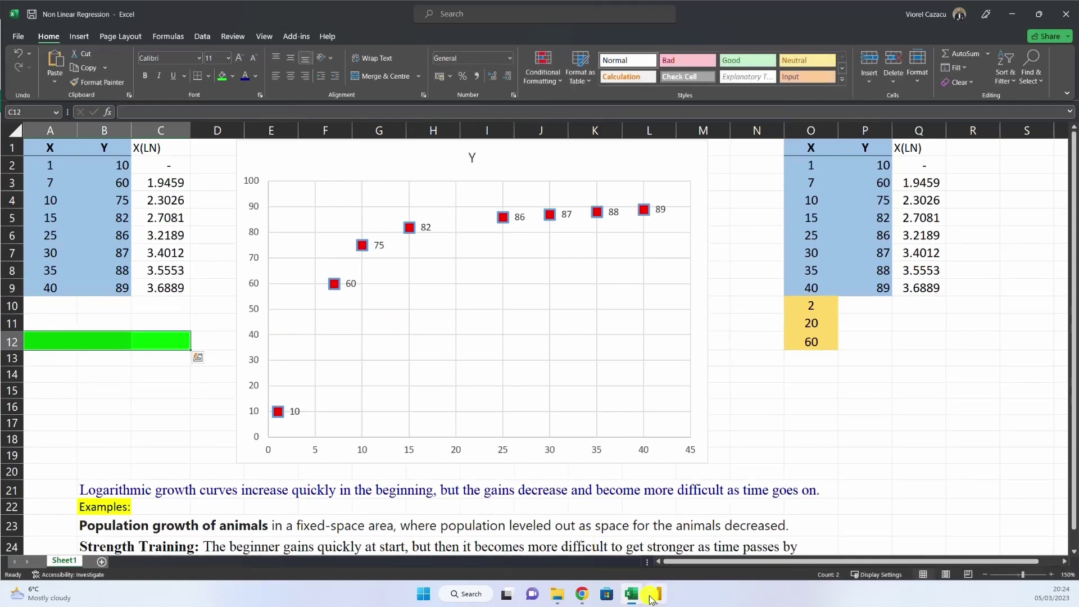
{"action": "key", "text": "alt+Tab"}
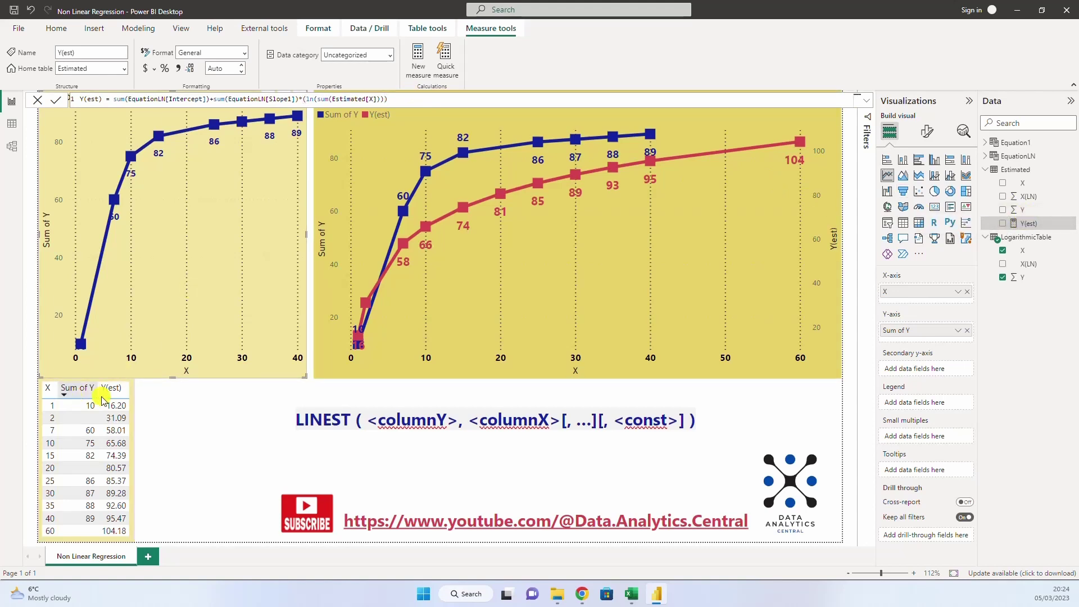
Step: Sort the X, Sum of Y, Y(est) table by Y(est) descending and select the line chart
{"action": "left_click", "coordinate": [123, 400]}
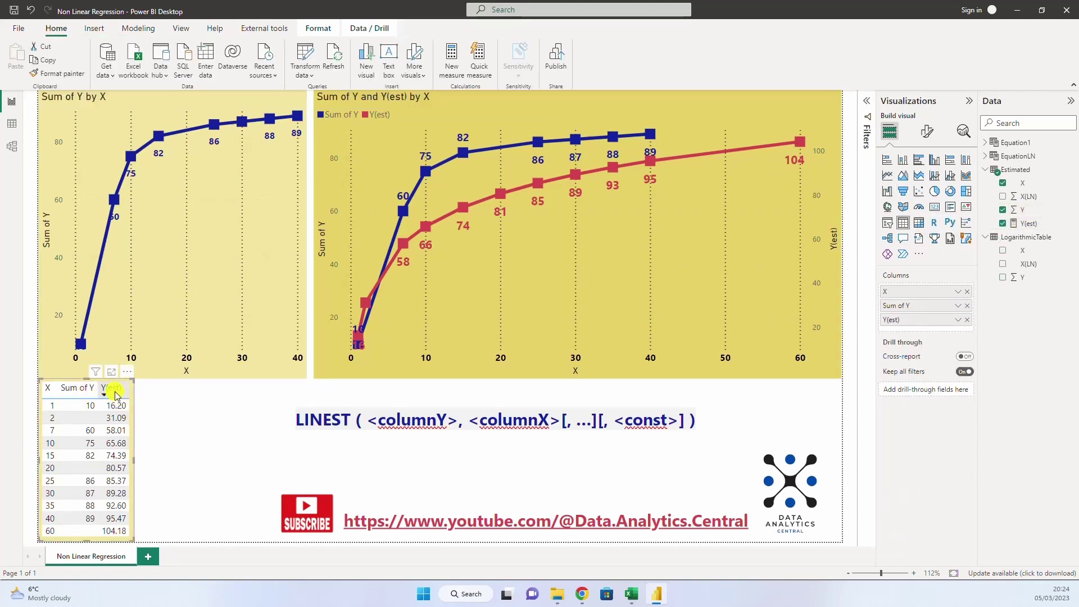
{"action": "left_click", "coordinate": [114, 388]}
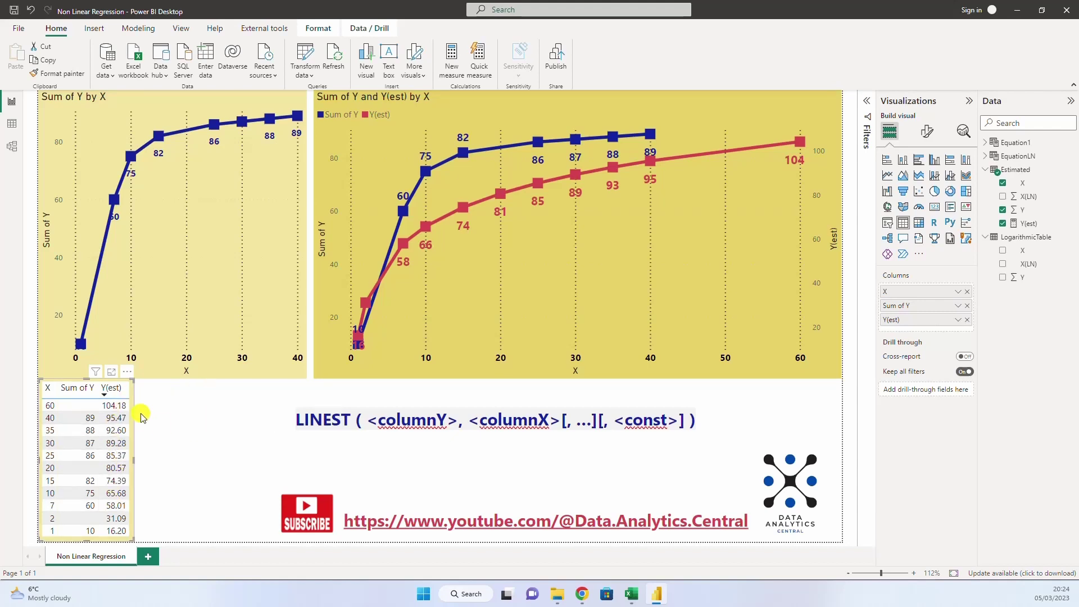
{"action": "left_click", "coordinate": [739, 100]}
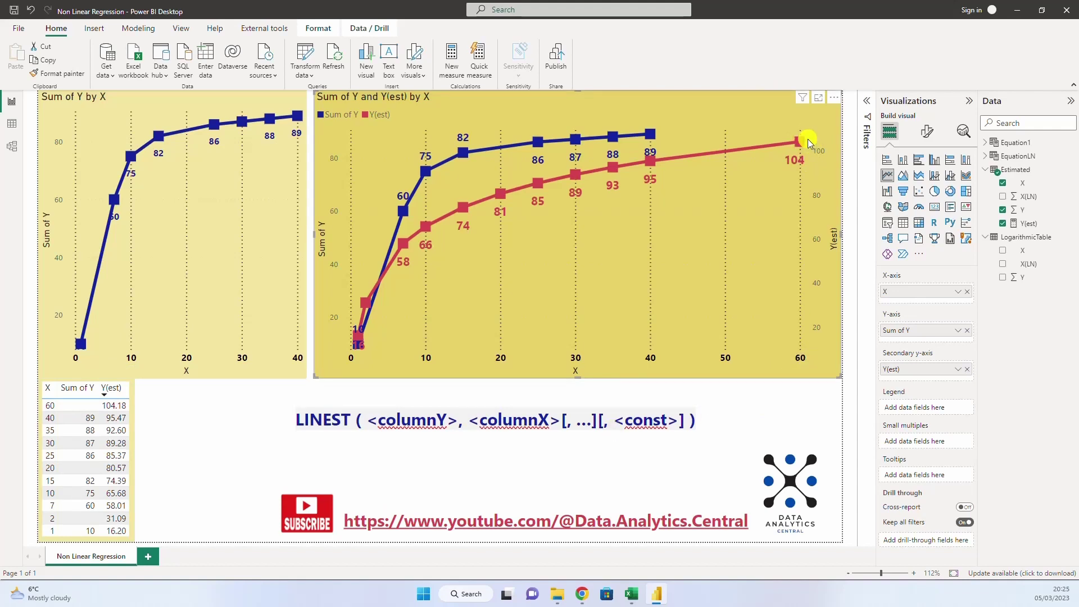
{"action": "mouse_move", "coordinate": [743, 336]}
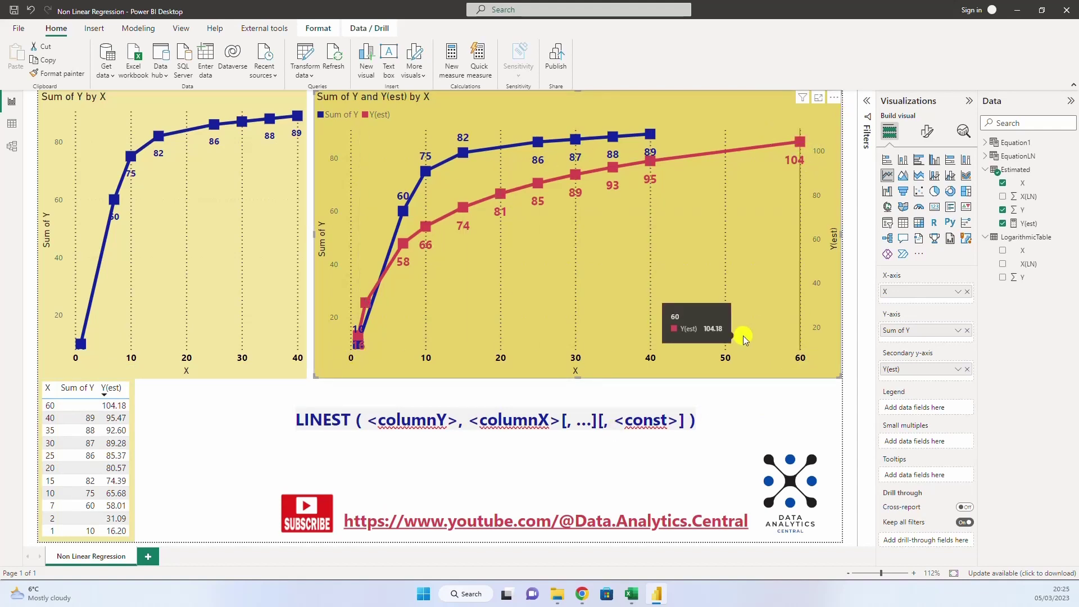